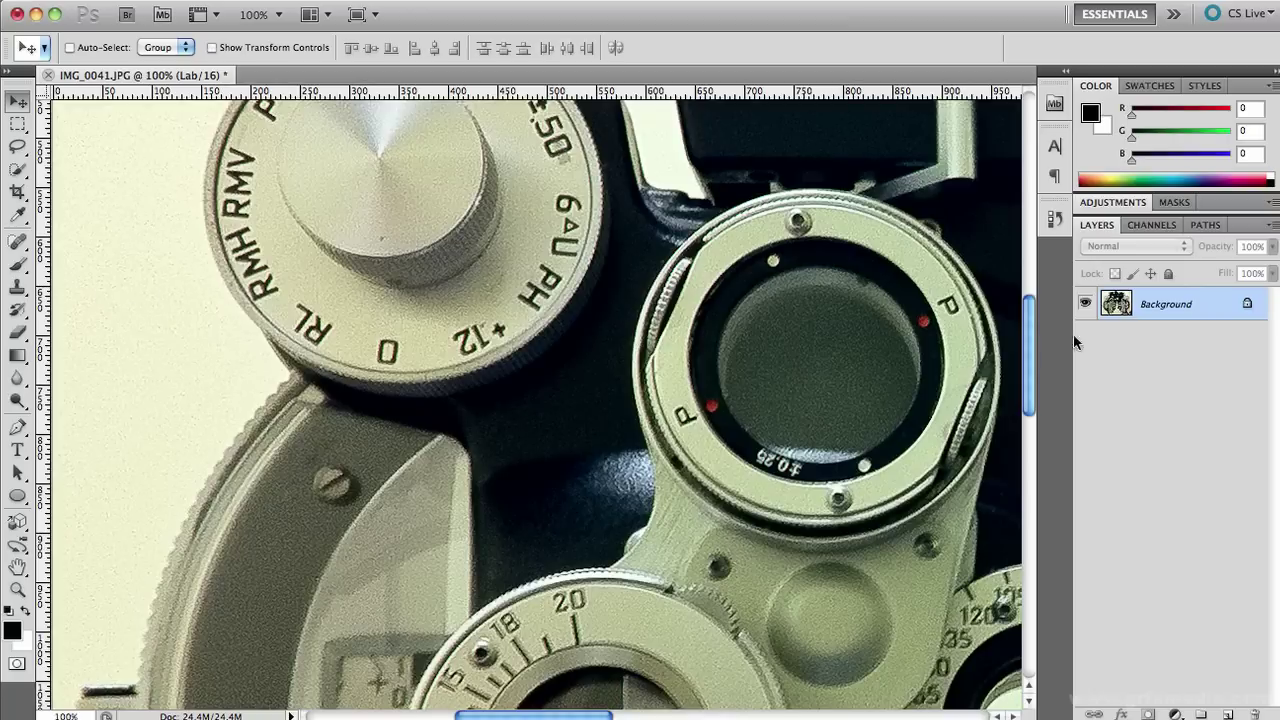
Step: Display the Channels panel for the Lab-converted phoropter photo
left_click(1150, 226)
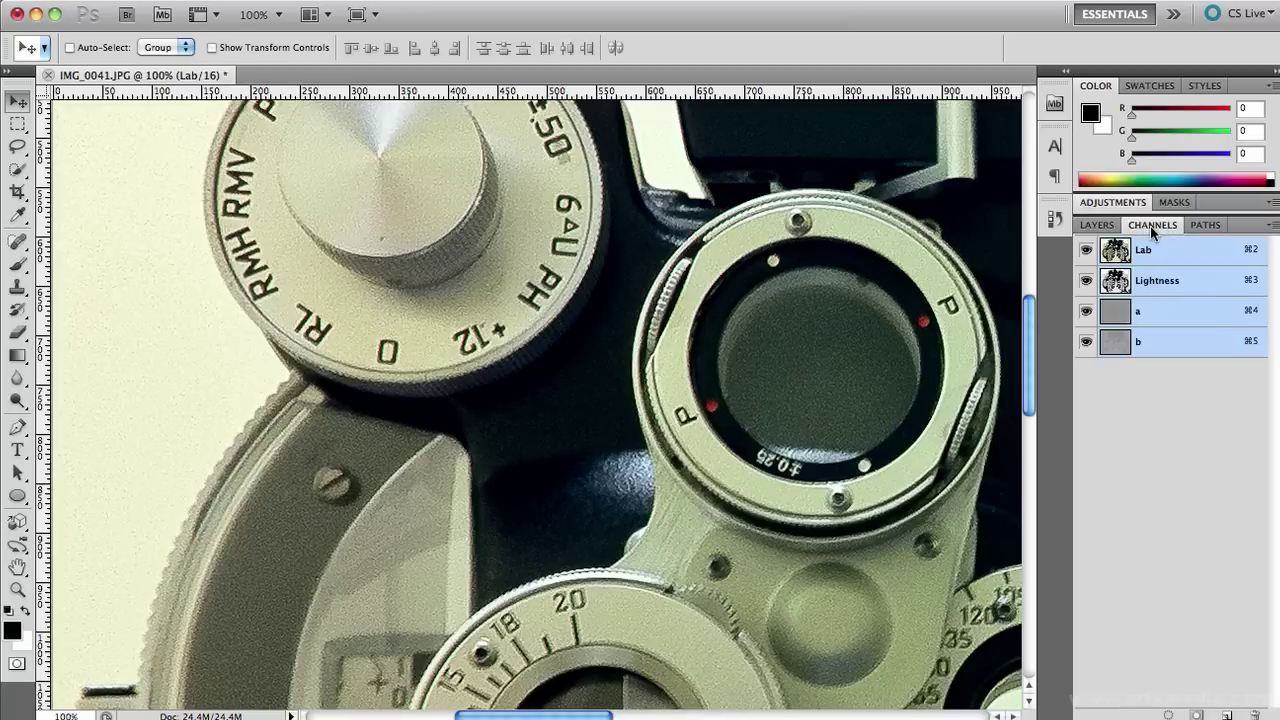
Step: View the Lightness, a and b channels individually, ending on Lightness alone
left_click(1158, 282)
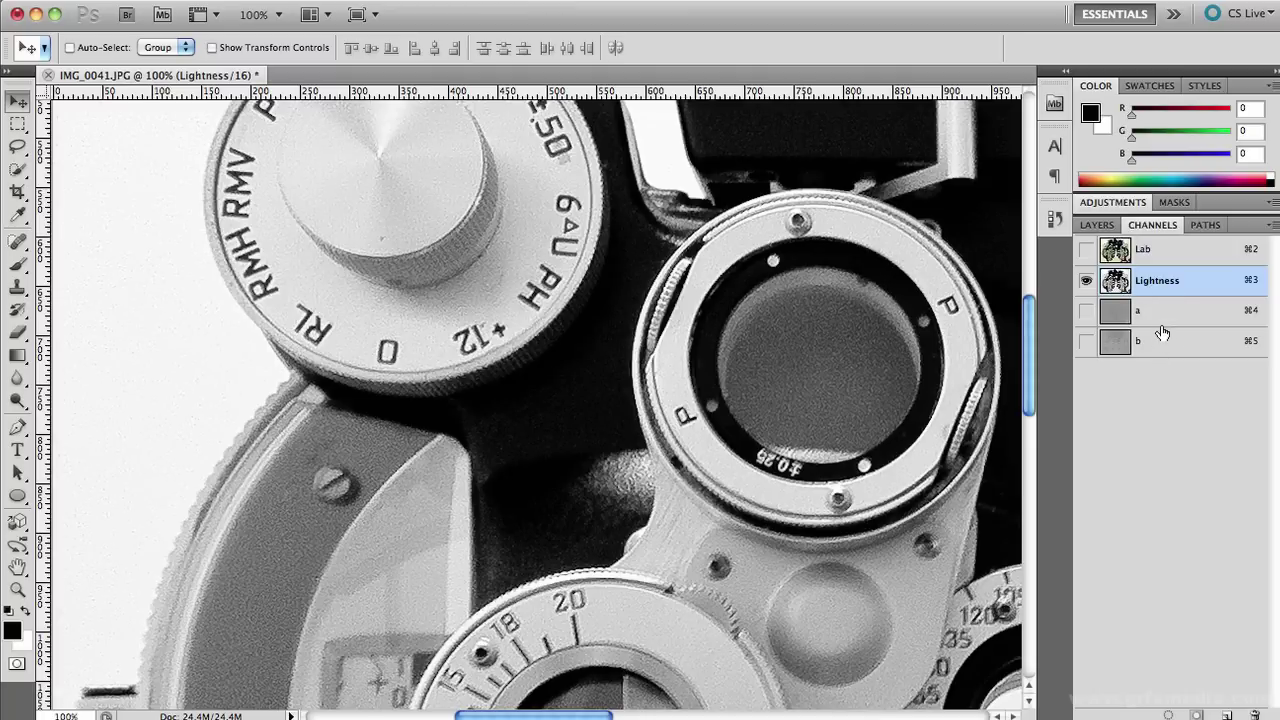
key("super+4")
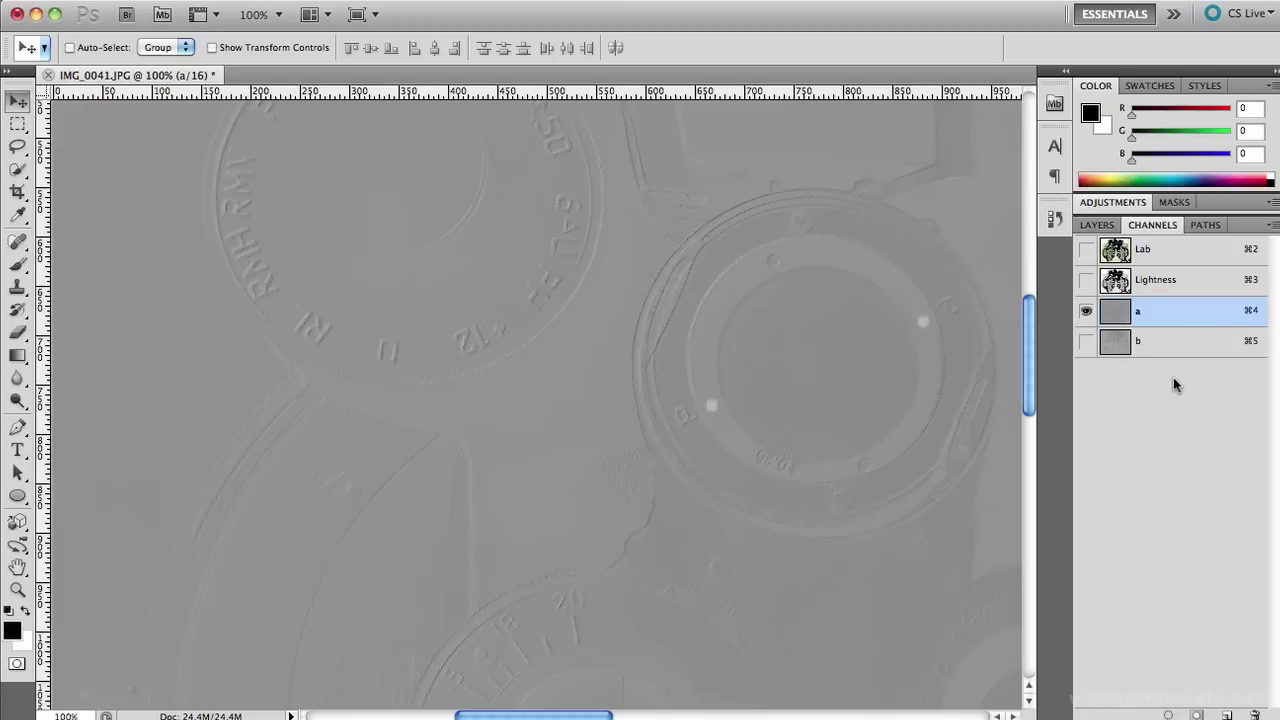
left_click(1166, 348)
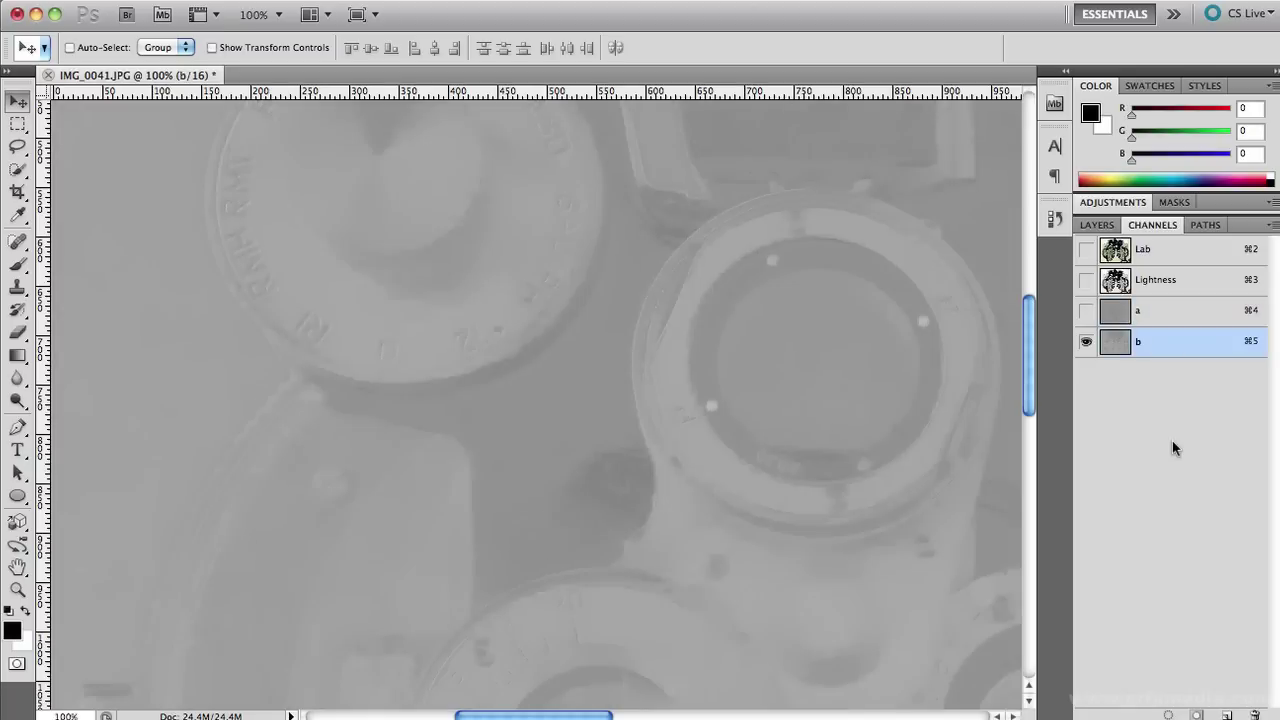
left_click(1165, 281)
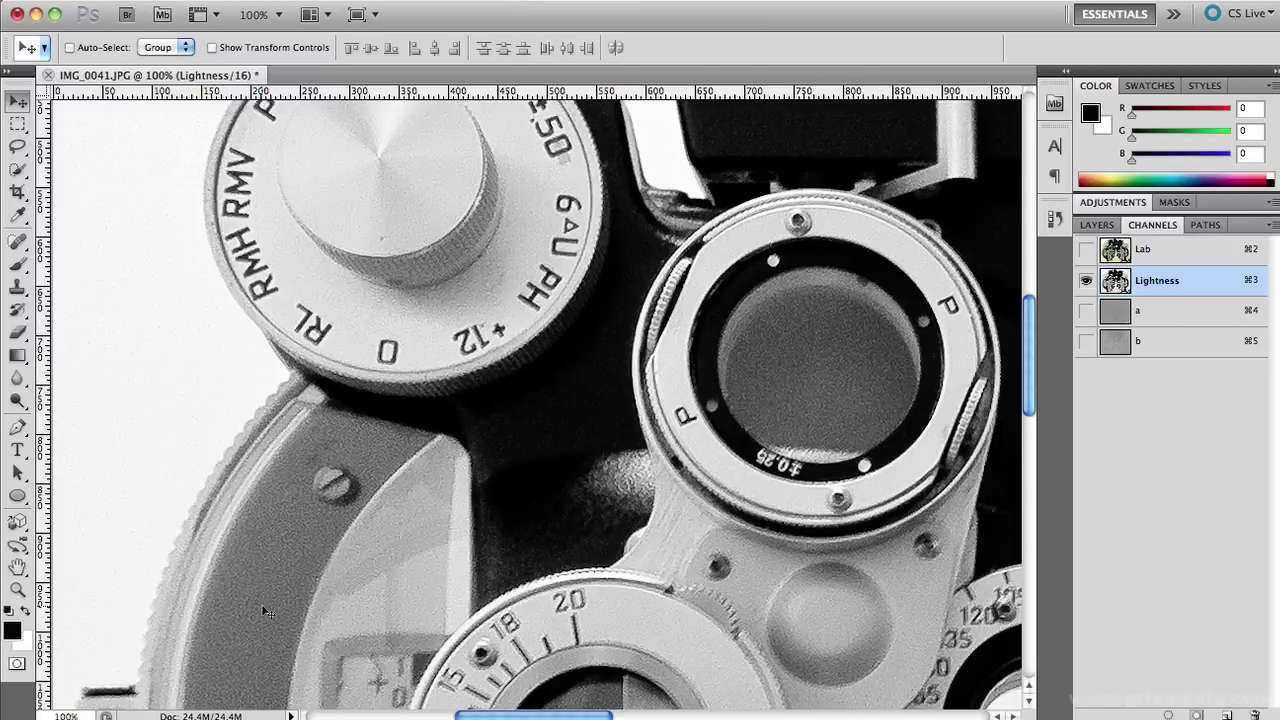
Step: Show the full-colour composite and set Surface Blur on Lightness to radius 9, threshold 15
left_click(1086, 254)
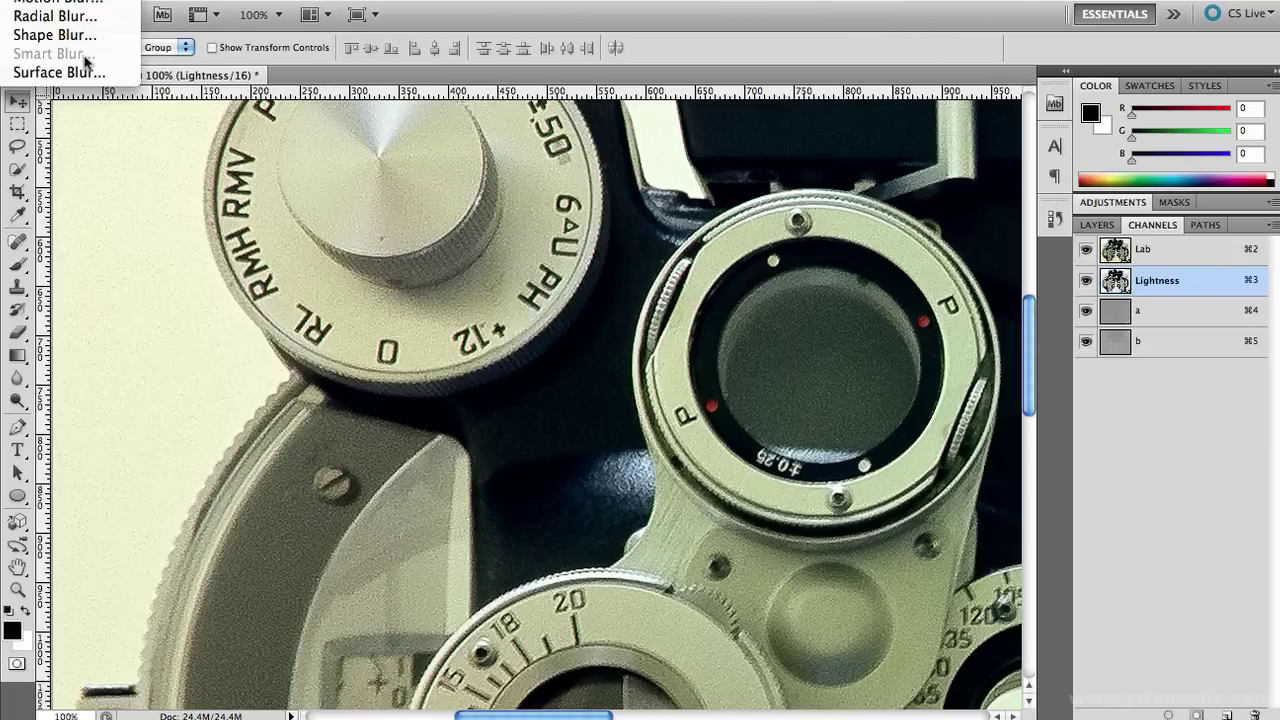
left_click(88, 73)
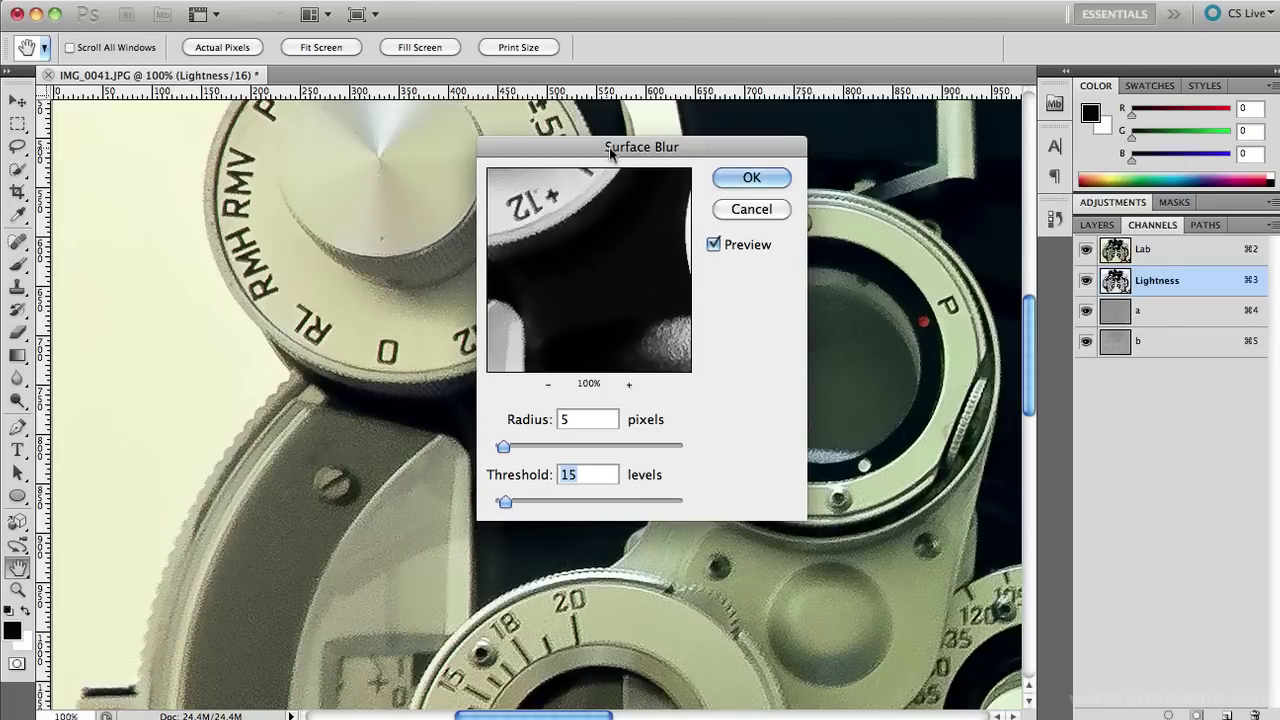
mouse_move(607, 152)
left_mouse_down()
mouse_move(873, 318)
mouse_move(864, 331)
left_mouse_up()
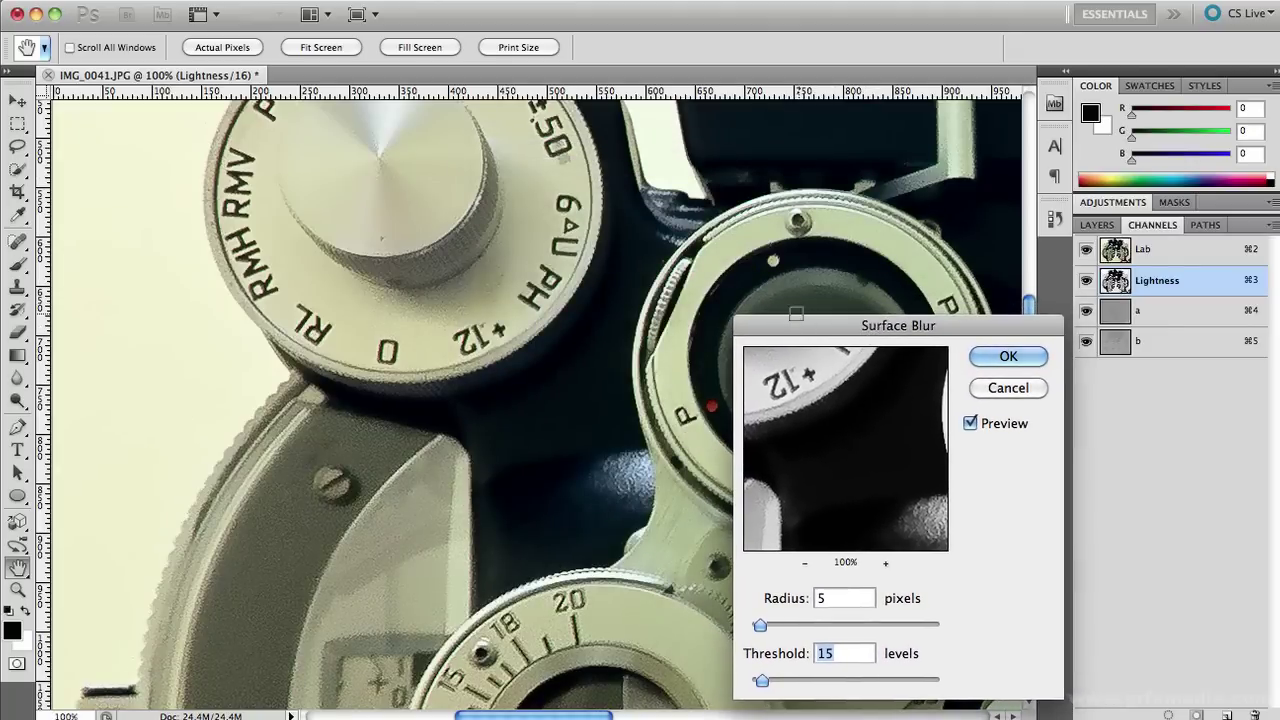
left_click_drag(818, 409, 845, 412)
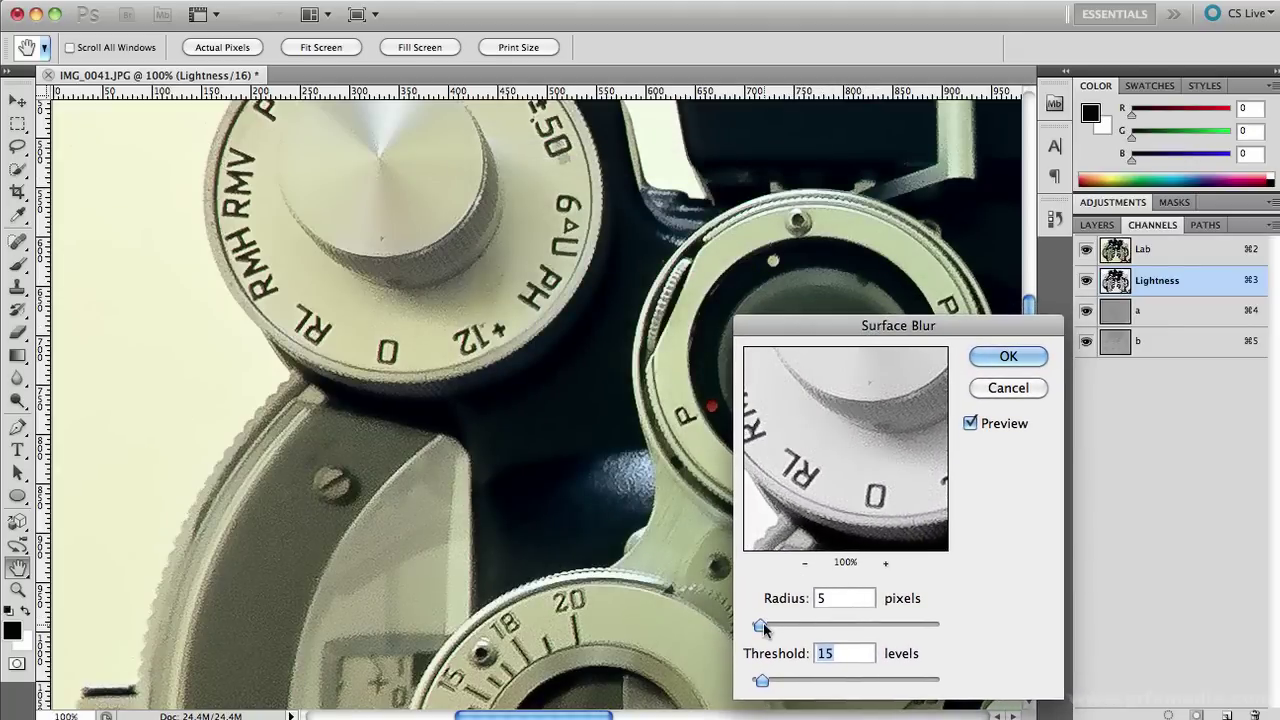
left_click_drag(760, 625, 752, 625)
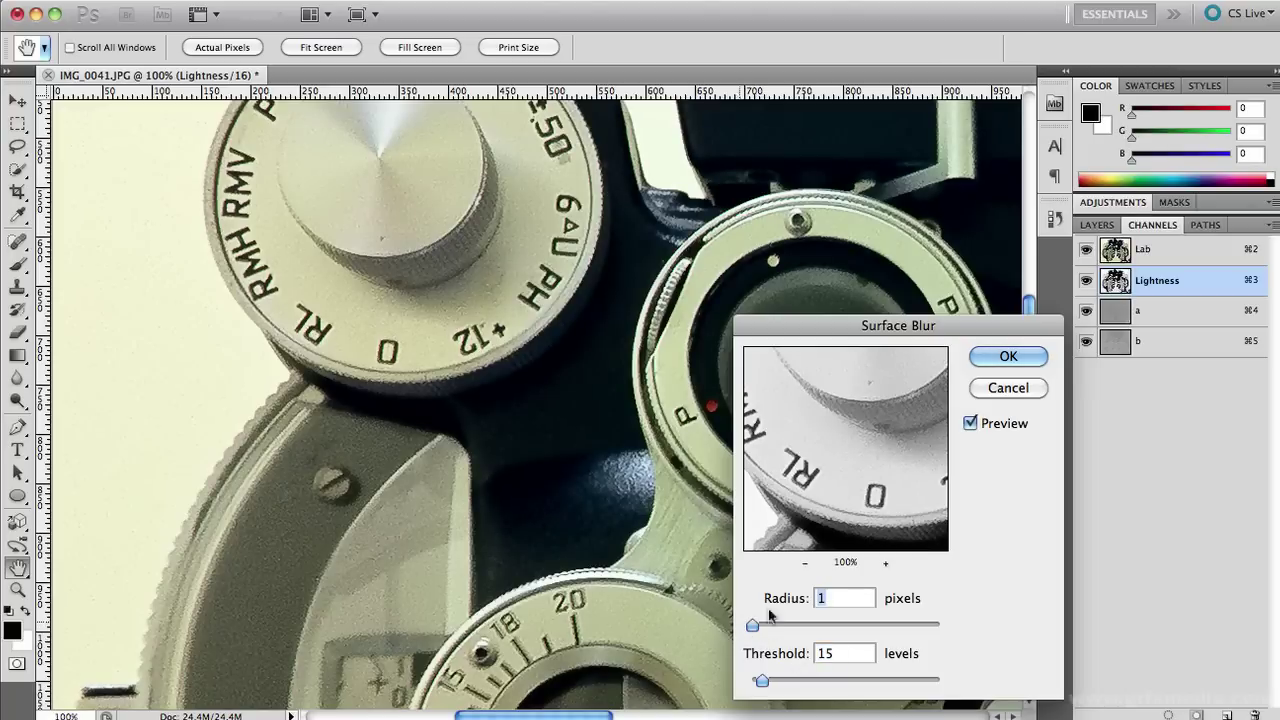
left_click(970, 424)
left_click_drag(753, 625, 772, 628)
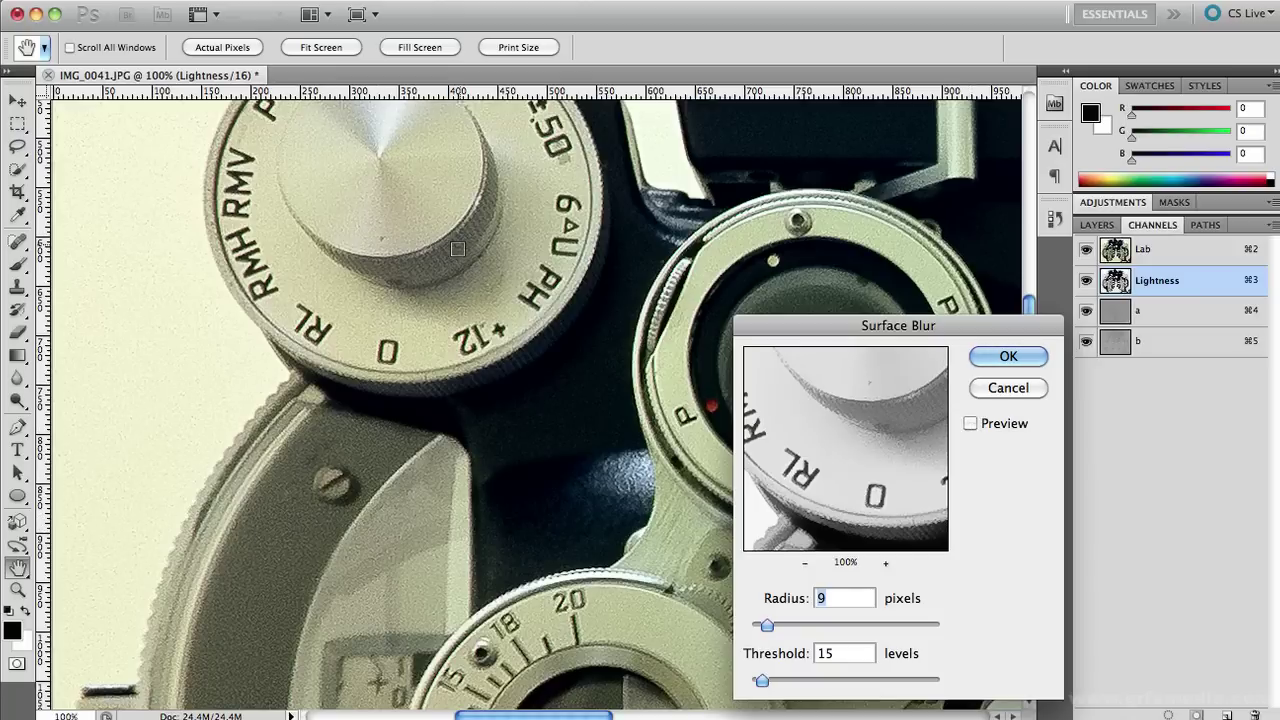
Step: Compare the photo with and without the radius 9, threshold 15 Surface Blur preview, then apply it
left_click(970, 424)
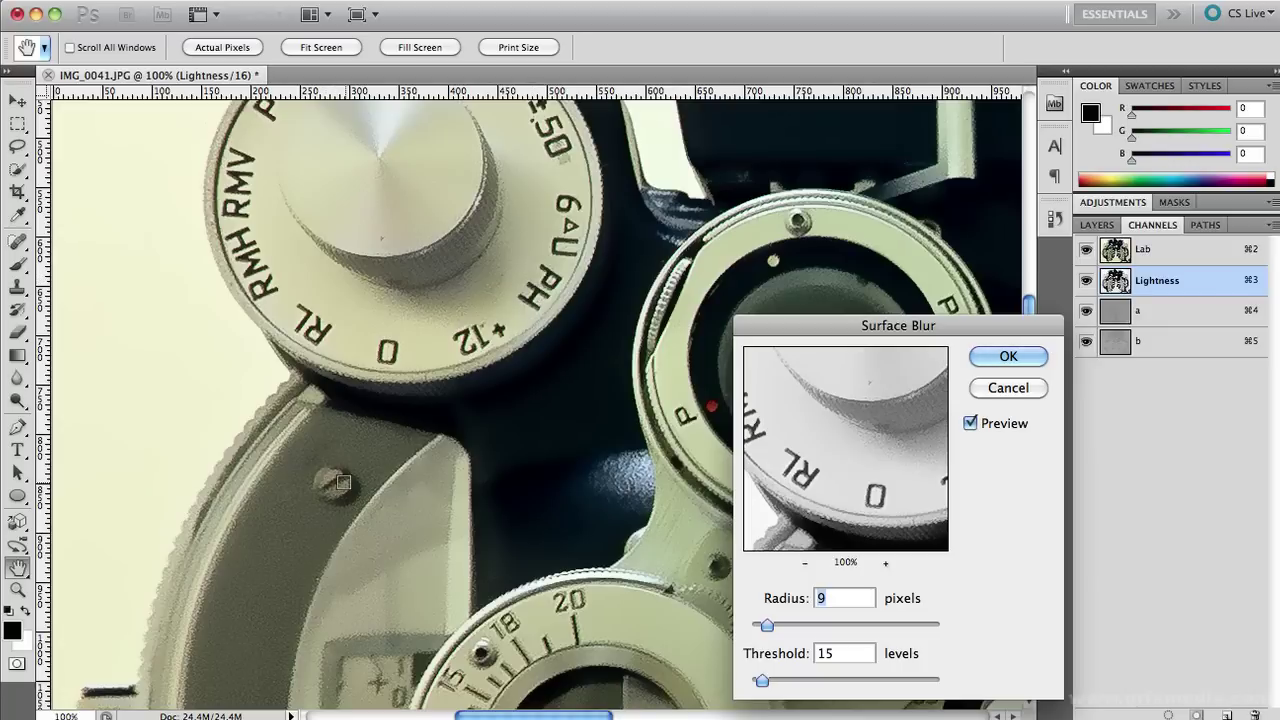
left_click(970, 424)
left_click(970, 424)
left_click(1010, 357)
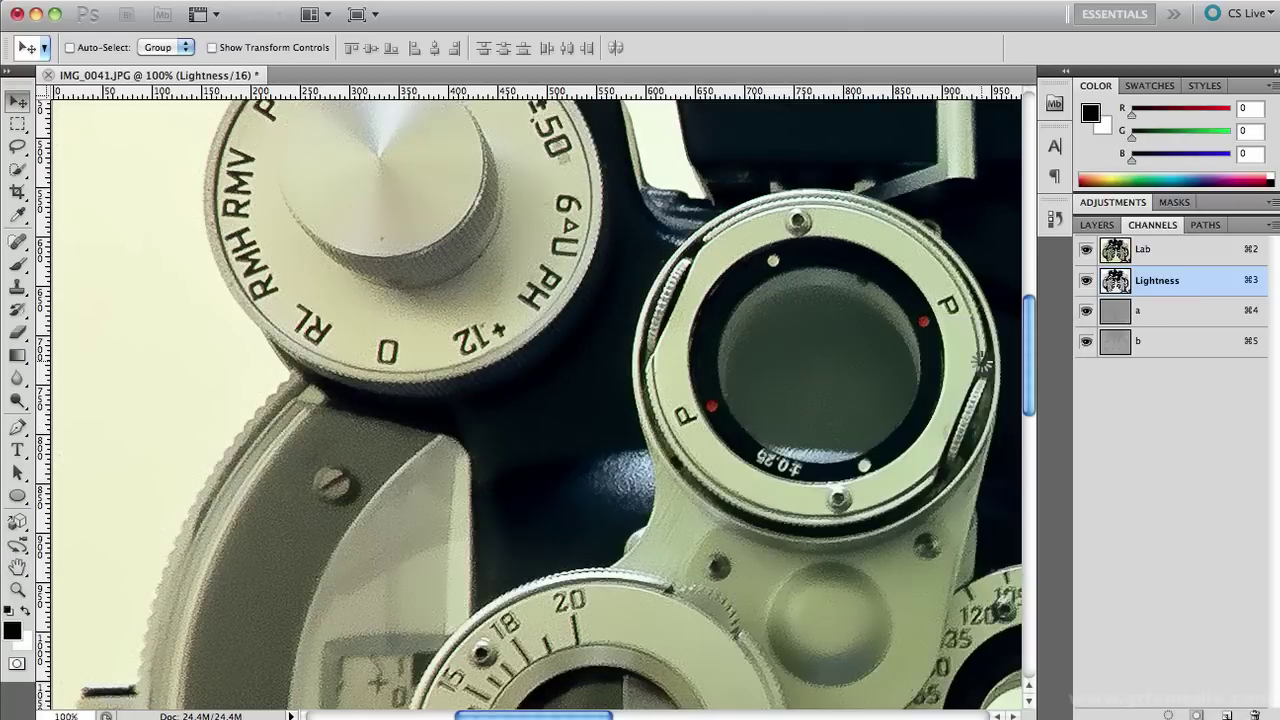